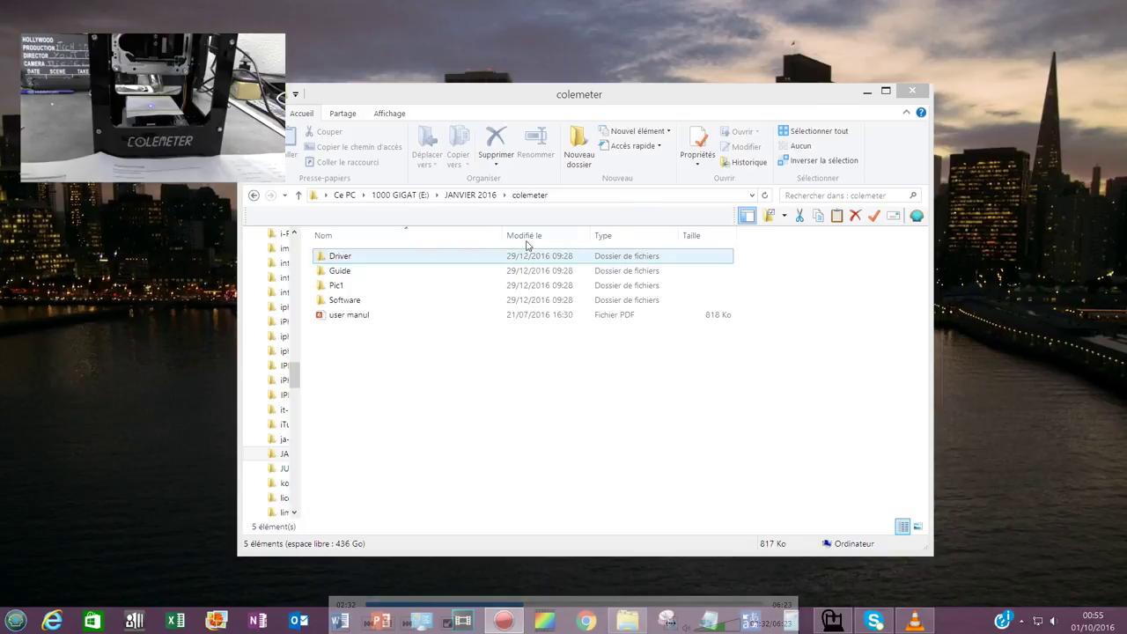
Open the Driver folder inside colemeter and select the Driver application
left_click(331, 257)
double_click(358, 257)
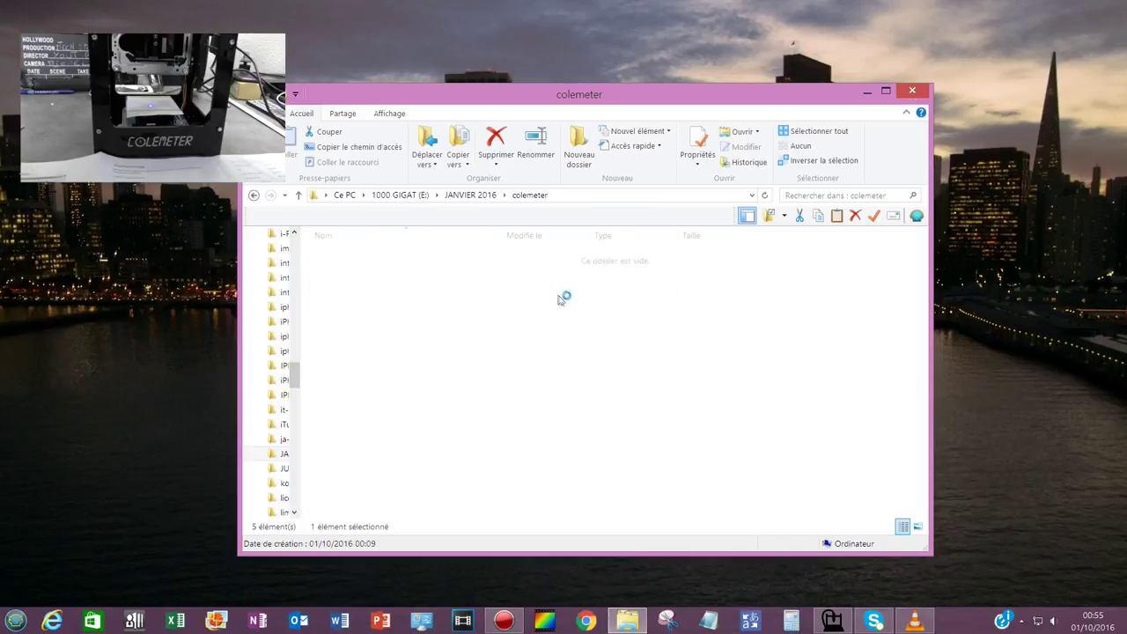
left_click(350, 262)
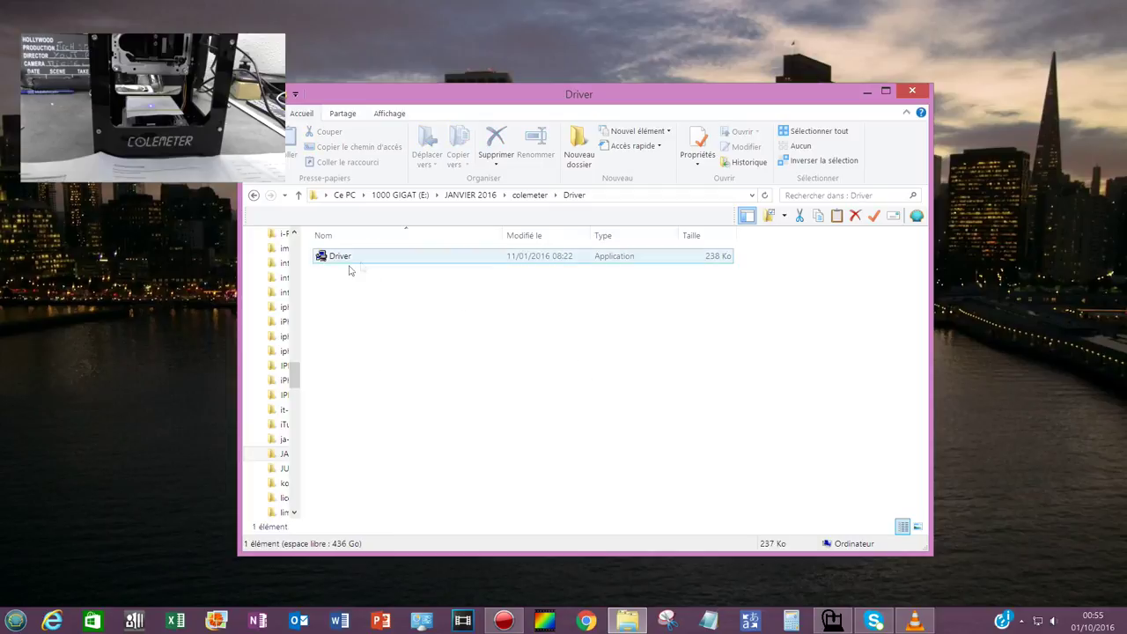
left_click(422, 264)
left_click(384, 260)
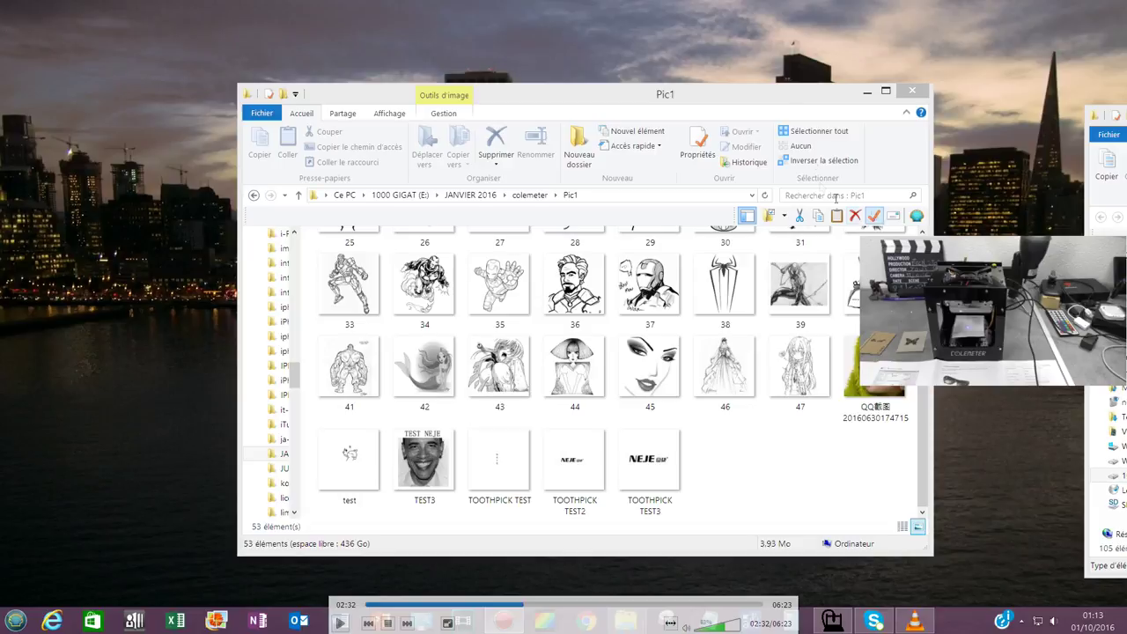
Look through the sample images in the Pic1 folder, and check the language choices in the NEJE engraving software, keeping Francais
left_click_drag(722, 104, 691, 113)
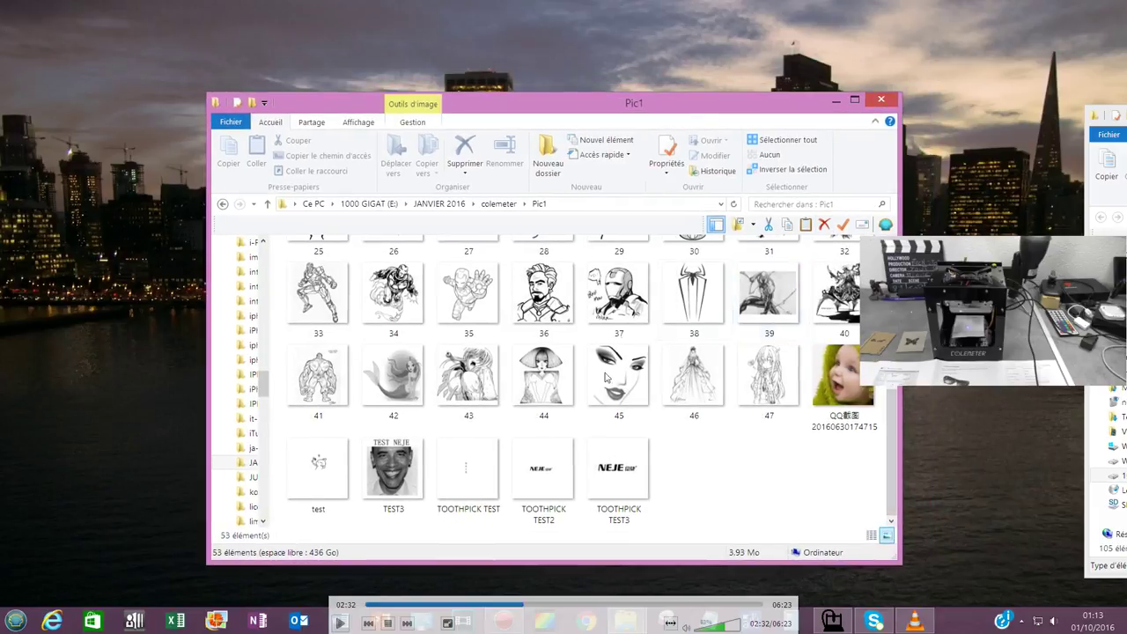
scroll(684, 334, "up", 5)
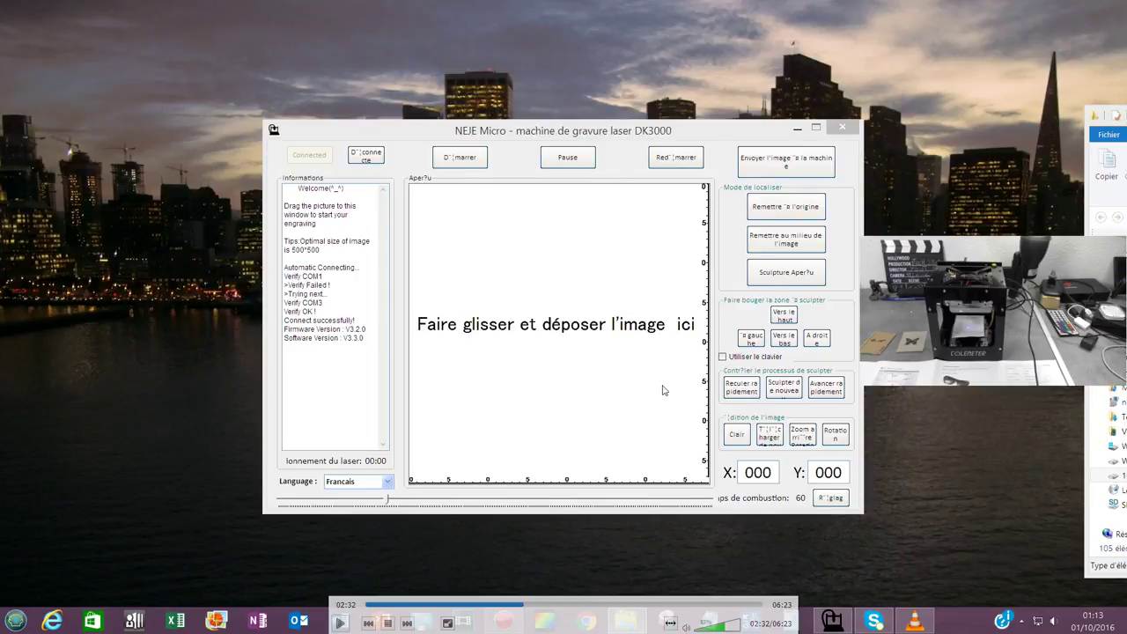
left_click(384, 483)
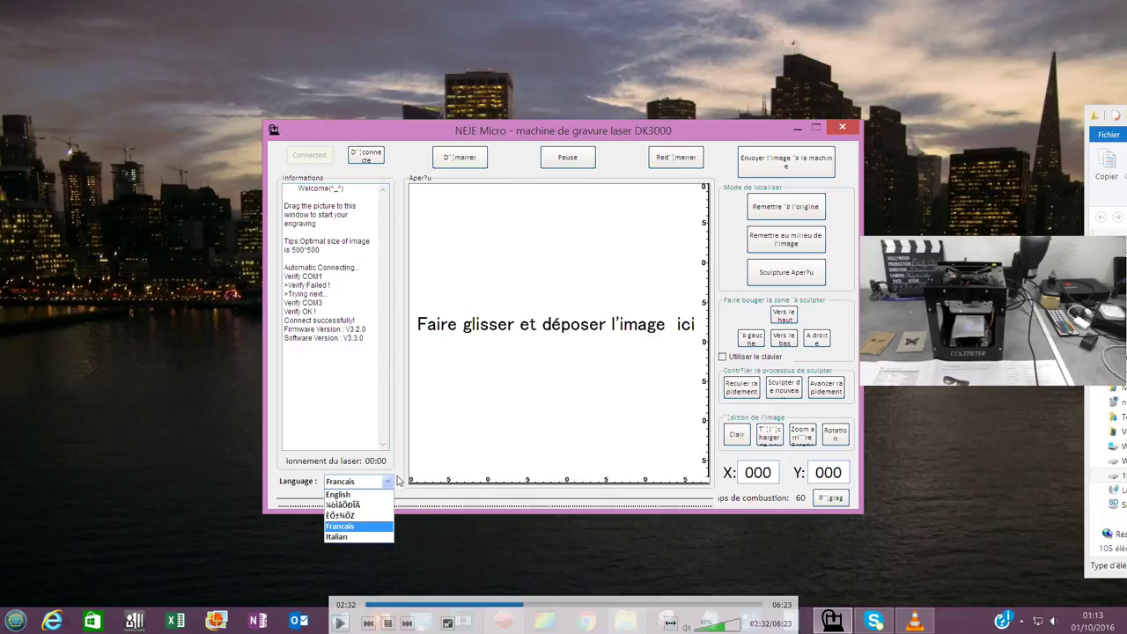
left_click(397, 480)
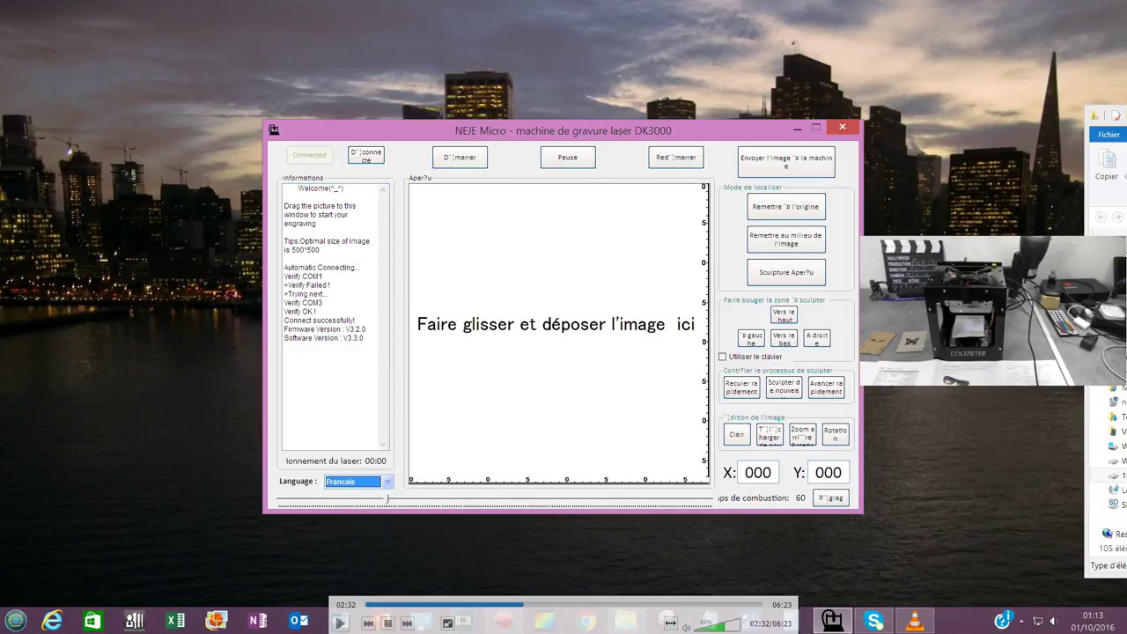
Try loading the spider picture into the engraving preview, and set the burning time to 59
left_click_drag(839, 385, 559, 335)
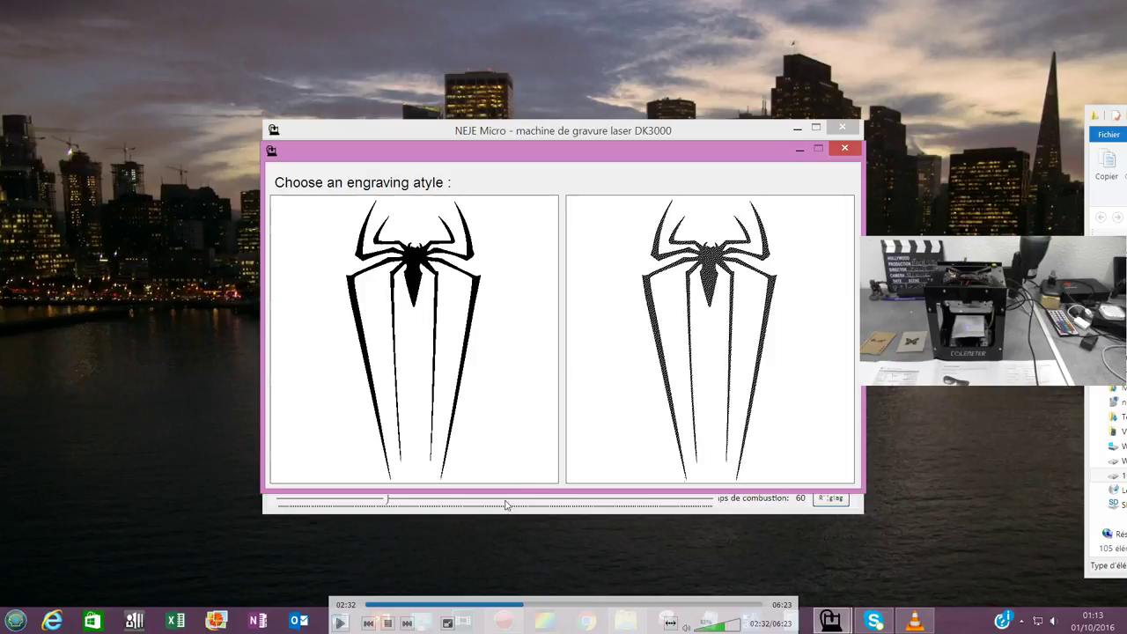
left_click_drag(387, 498, 378, 500)
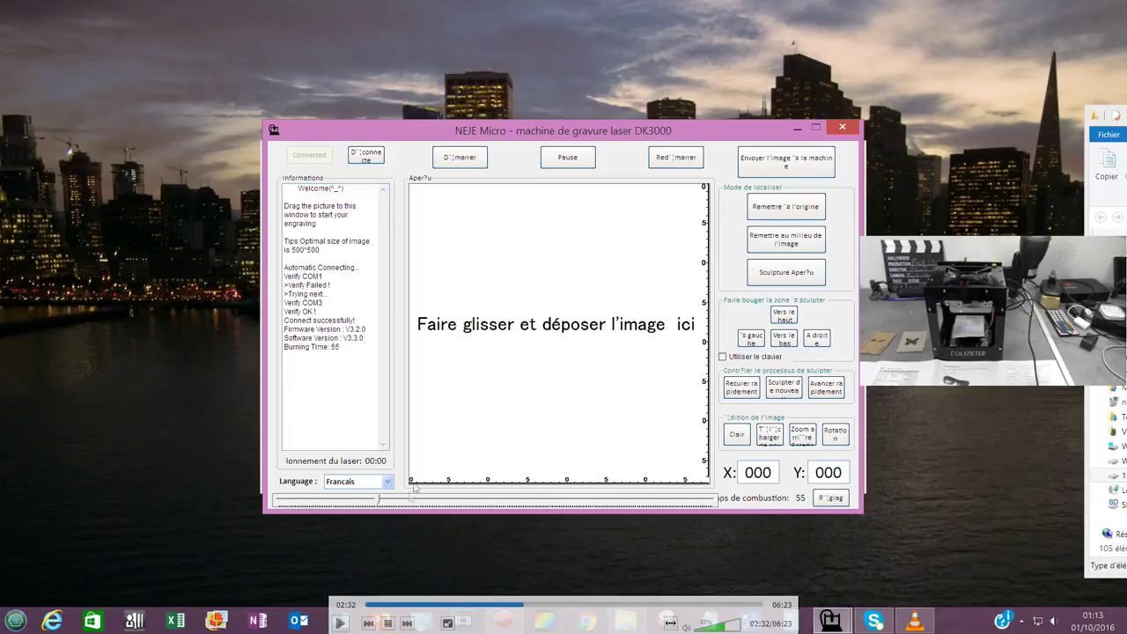
left_click_drag(379, 500, 386, 501)
Load the spider picture into the preview with the solid black engraving style and send it to the machine
left_click_drag(832, 366, 627, 392)
left_click(475, 349)
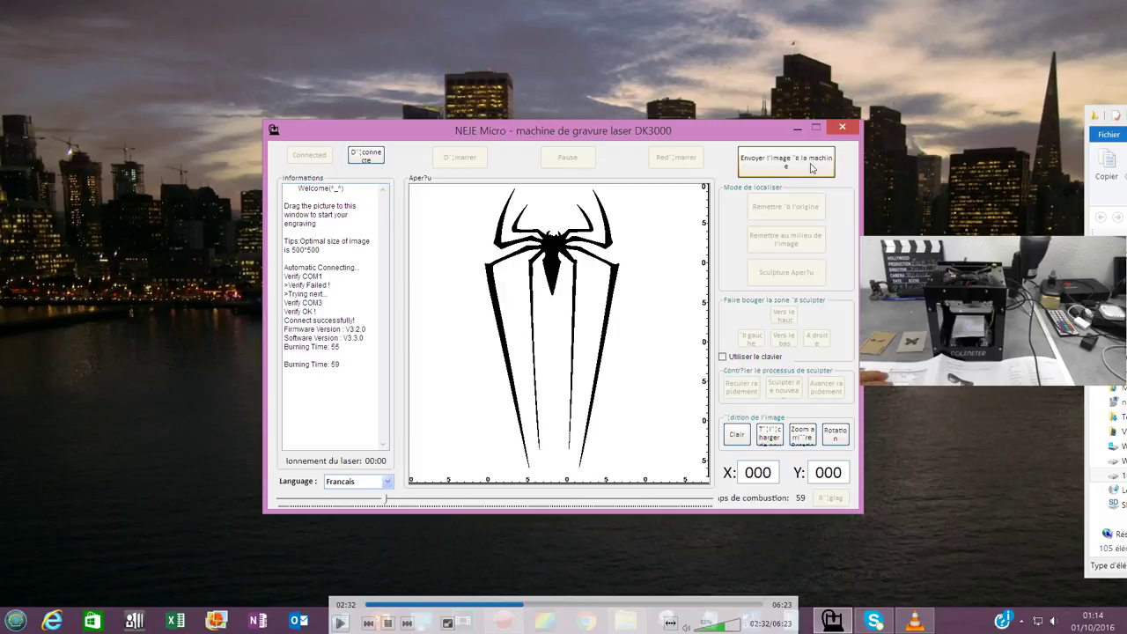
left_click(812, 168)
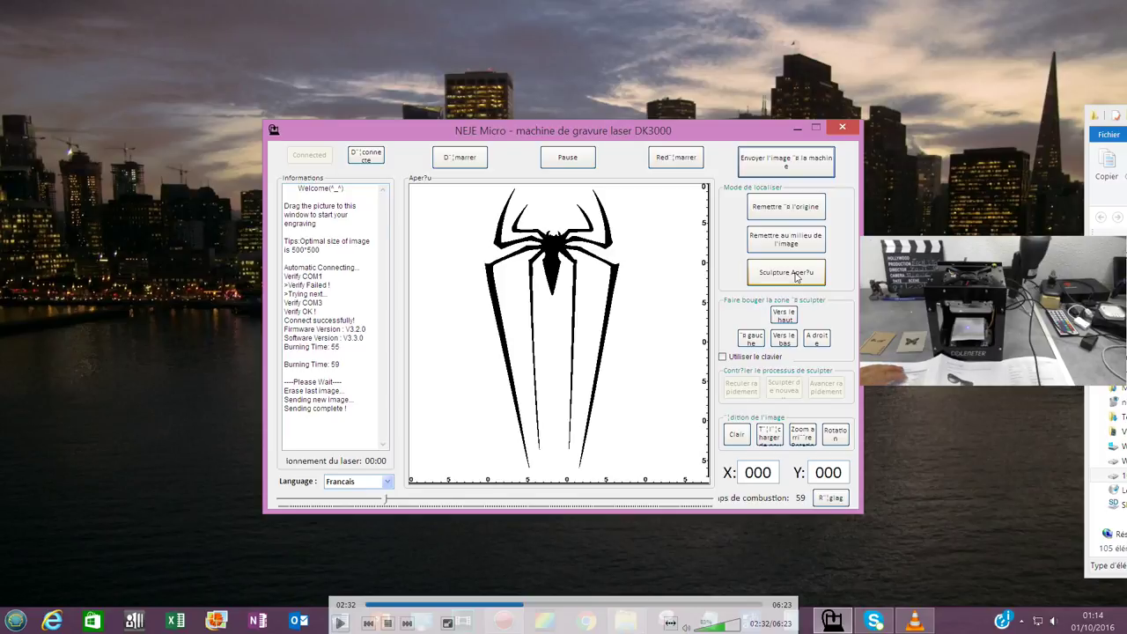
Preview the carving area on the machine and shift it thirteen increments to the left
left_click(795, 275)
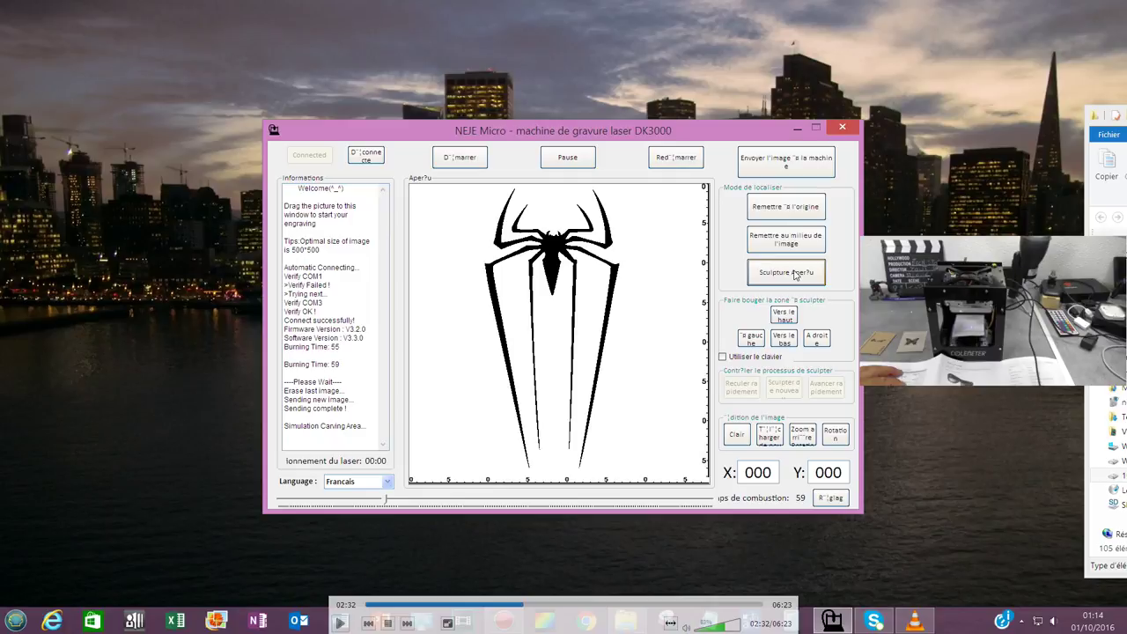
left_click(749, 338)
left_click(749, 338)
left_click(748, 338)
left_click(748, 338)
left_click(748, 339)
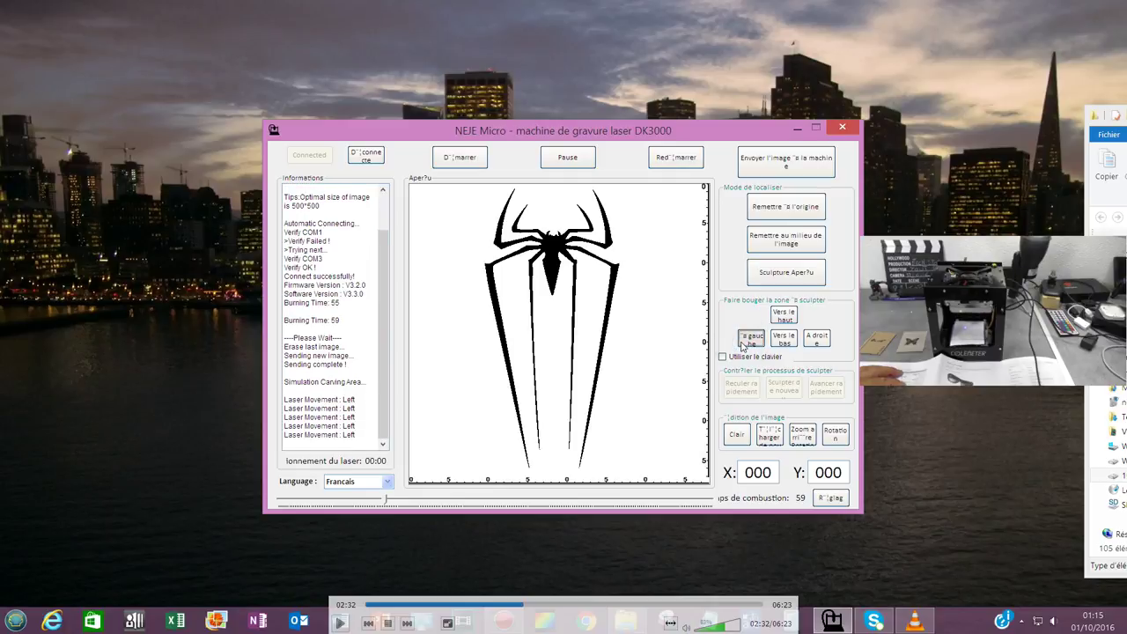
left_click(744, 343)
left_click(744, 342)
left_click(744, 342)
left_click(744, 343)
left_click(744, 343)
left_click(744, 343)
left_click(744, 342)
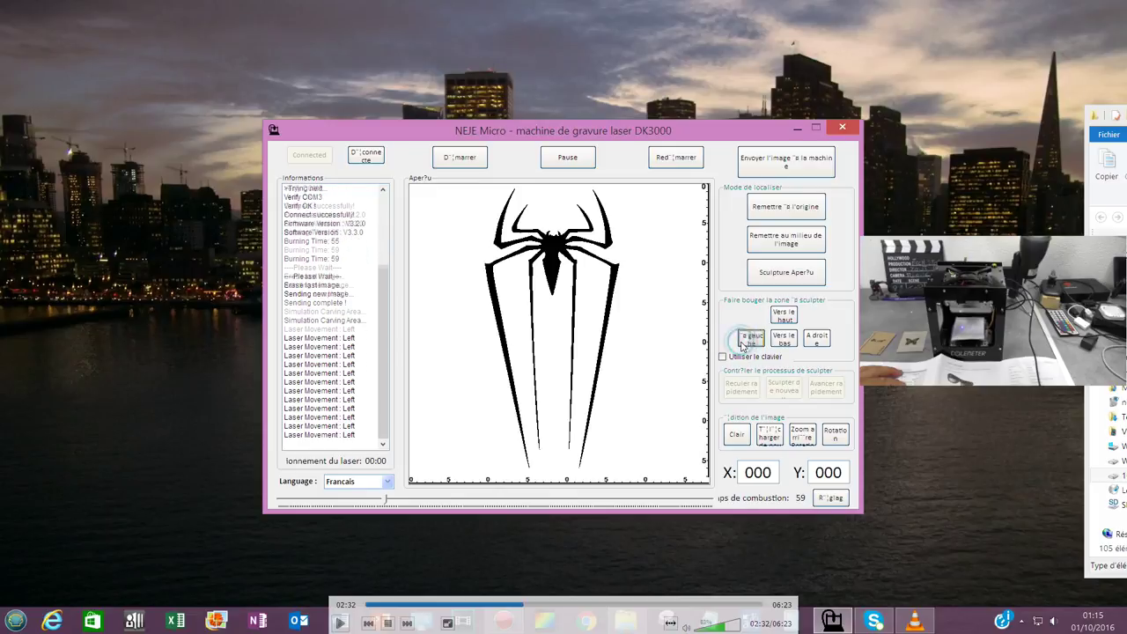
left_click(745, 343)
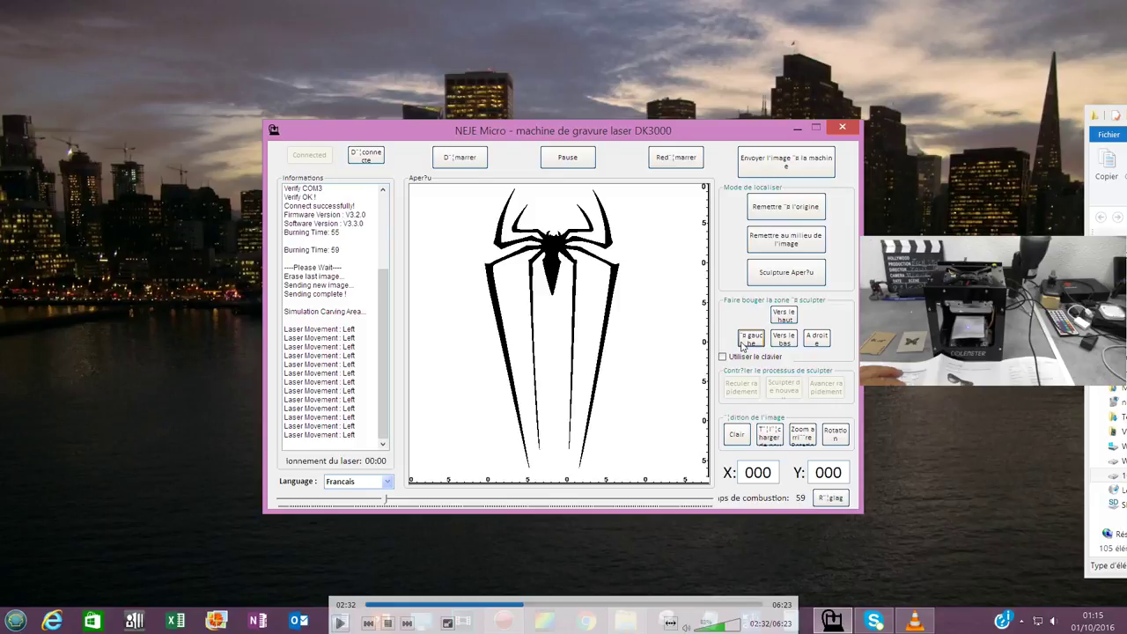
Shift the carving area eight increments to the right
left_click(817, 340)
left_click(818, 340)
left_click(819, 342)
left_click(819, 341)
left_click(822, 344)
left_click(822, 343)
left_click(821, 343)
left_click(822, 344)
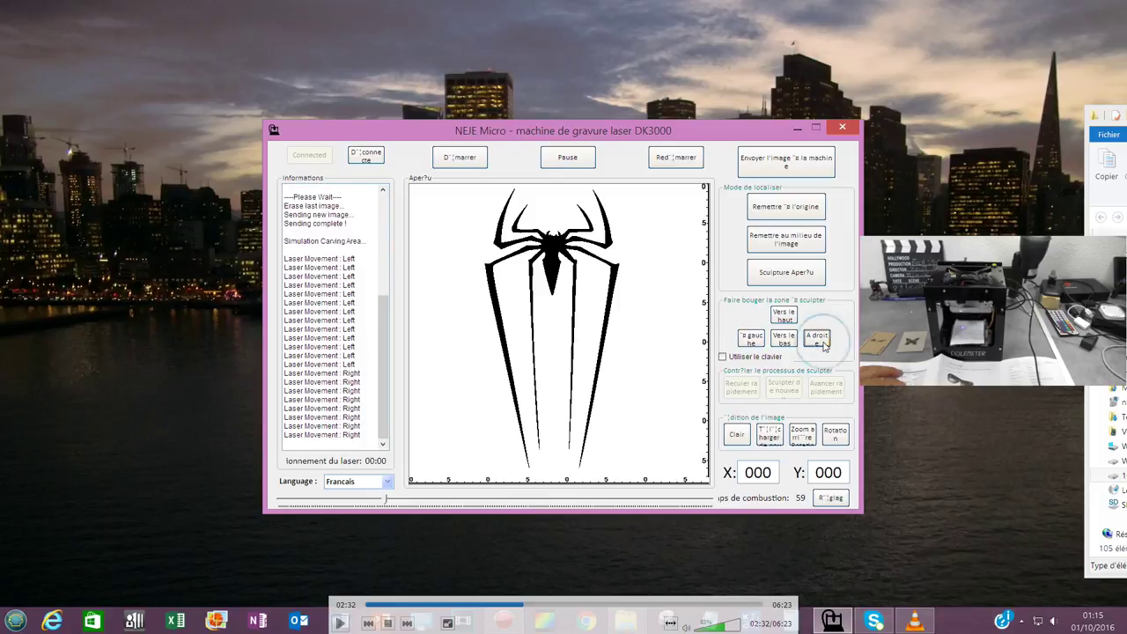
Start engraving the spider picture and raise the burning time to 152 while it runs
left_click(457, 164)
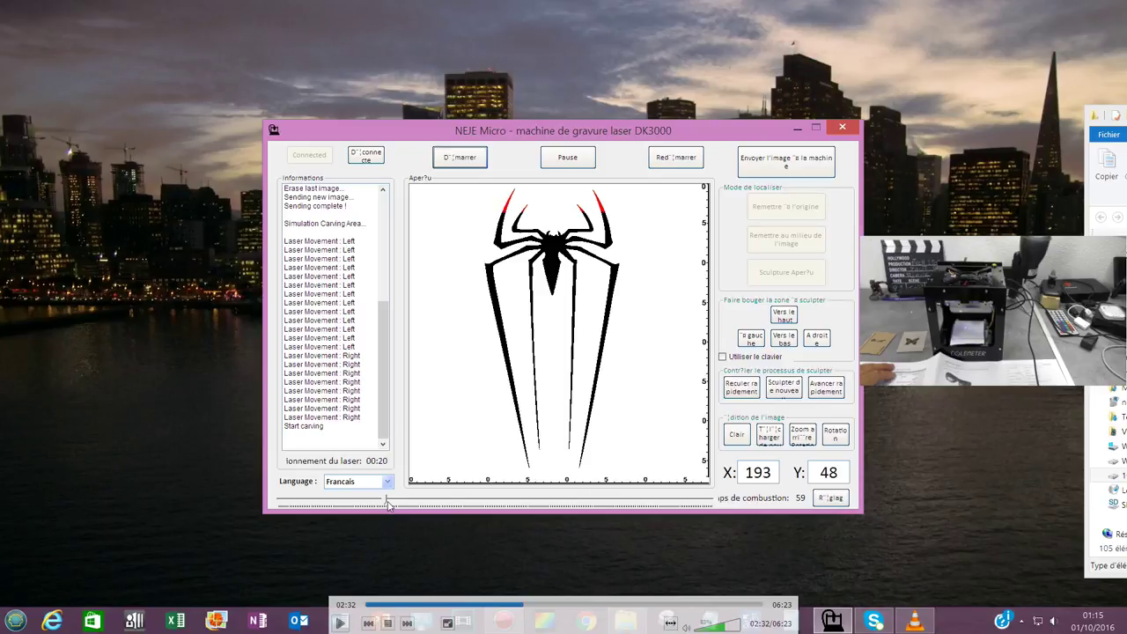
left_click_drag(388, 500, 553, 502)
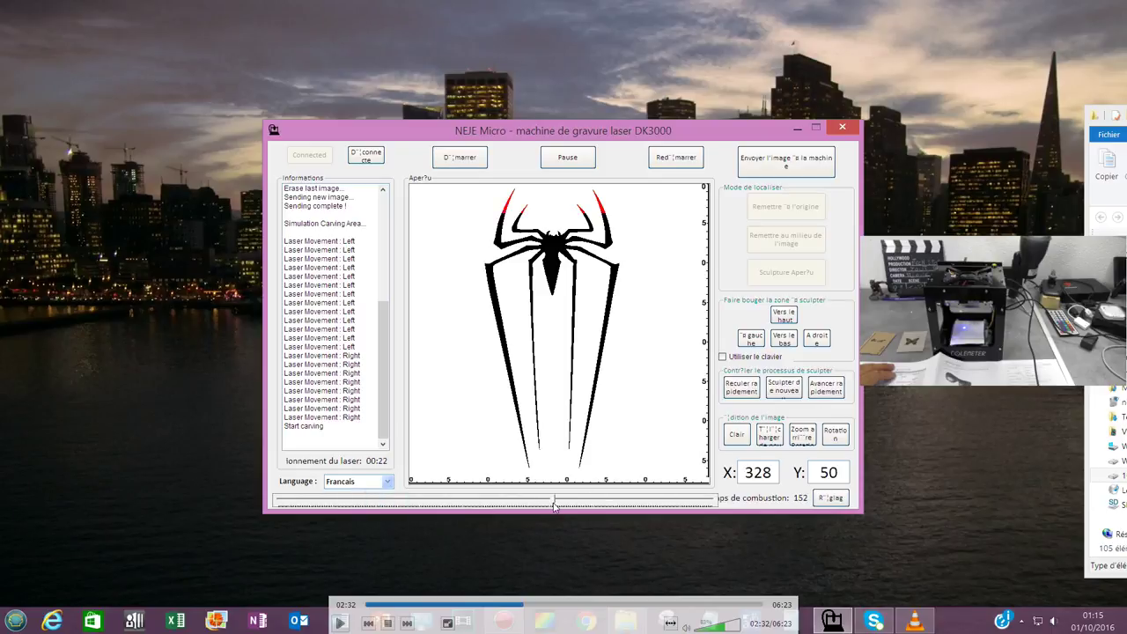